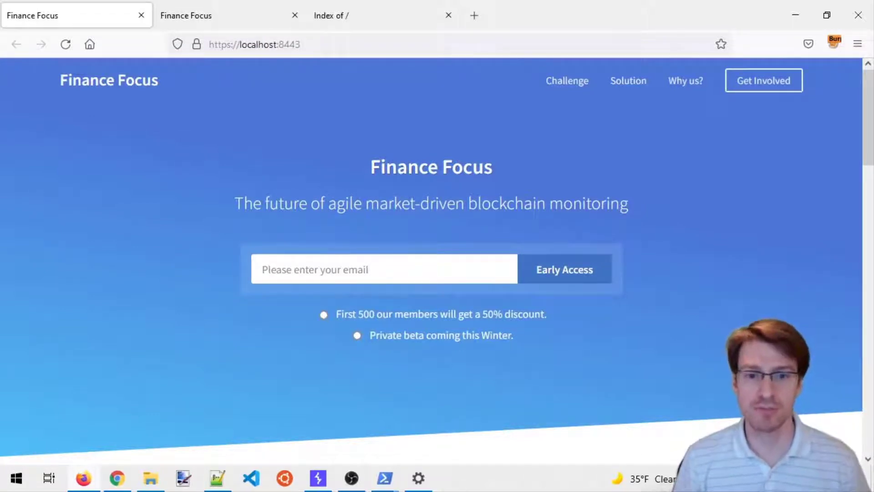
# Examine the Finance Focus page and the HTTPS scheme of its localhost:8443 address
pyautogui.moveTo(329, 203); pyautogui.dragTo(336, 203)
pyautogui.moveTo(231, 44); pyautogui.dragTo(209, 44)
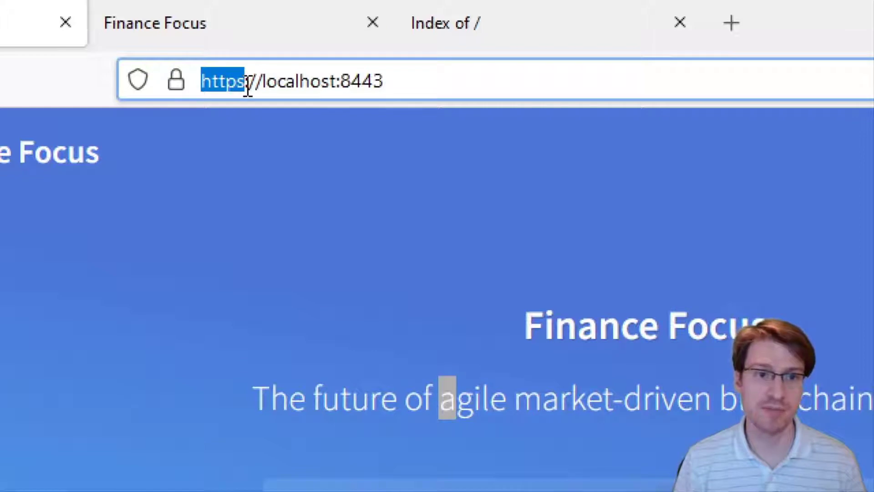
pyautogui.click(285, 144)
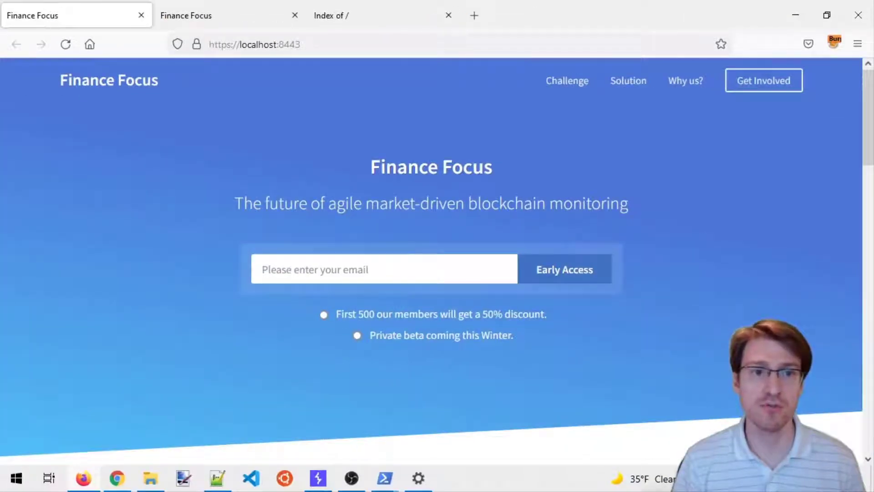
# Look at the localhost:8001 backend and the static folder on localhost:8002, and return to the localhost:8443 site
pyautogui.click(205, 15)
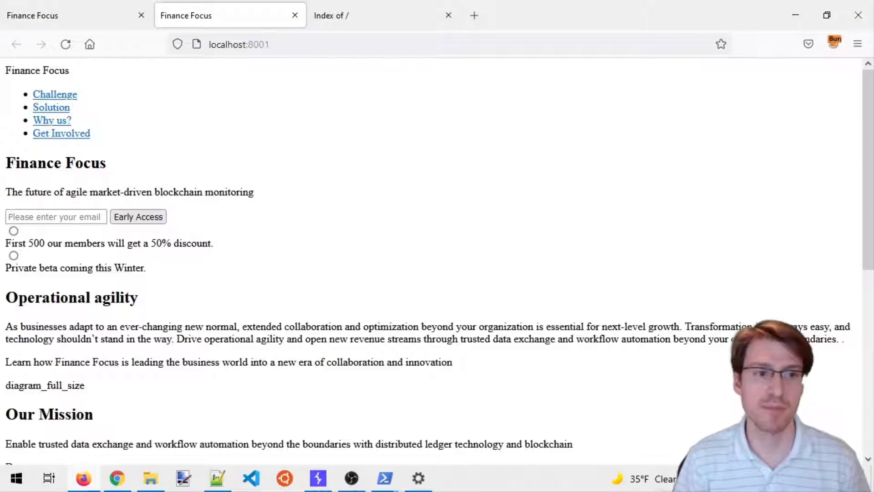
pyautogui.hotkey('ctrl', 'Tab')
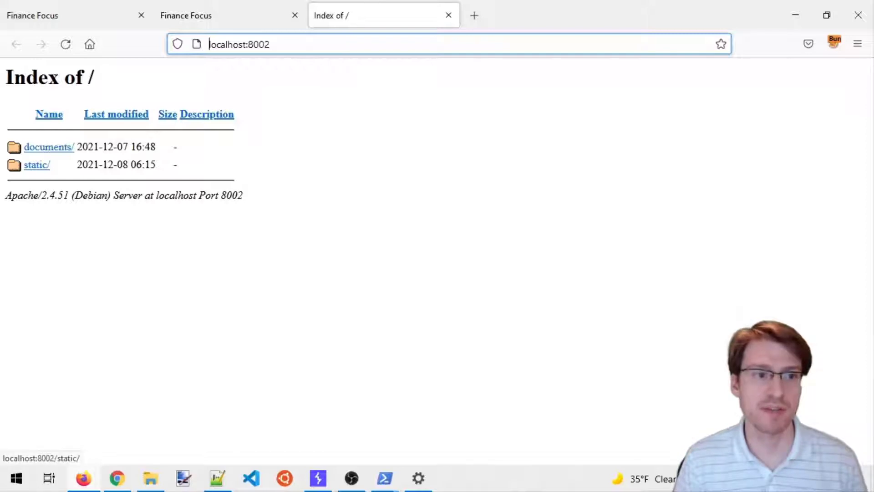
pyautogui.click(37, 164)
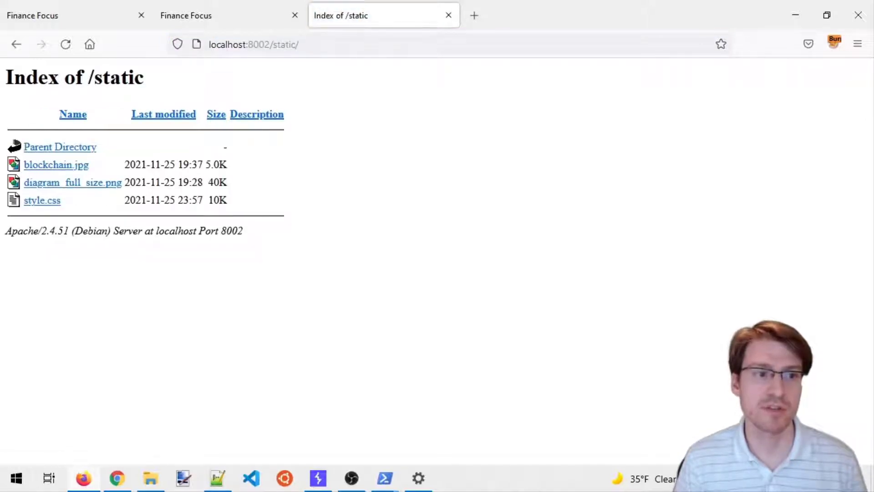
pyautogui.click(60, 147)
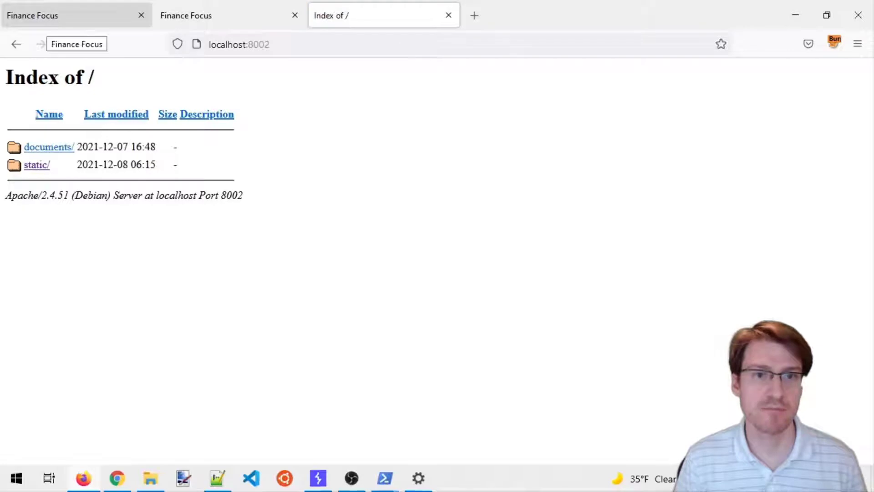
pyautogui.click(50, 16)
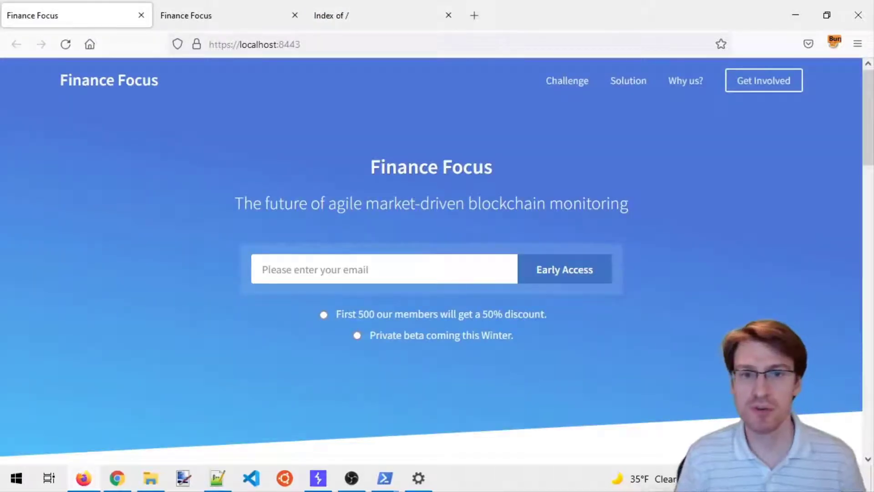
pyautogui.hotkey('ctrl', 'l')
pyautogui.press('End')
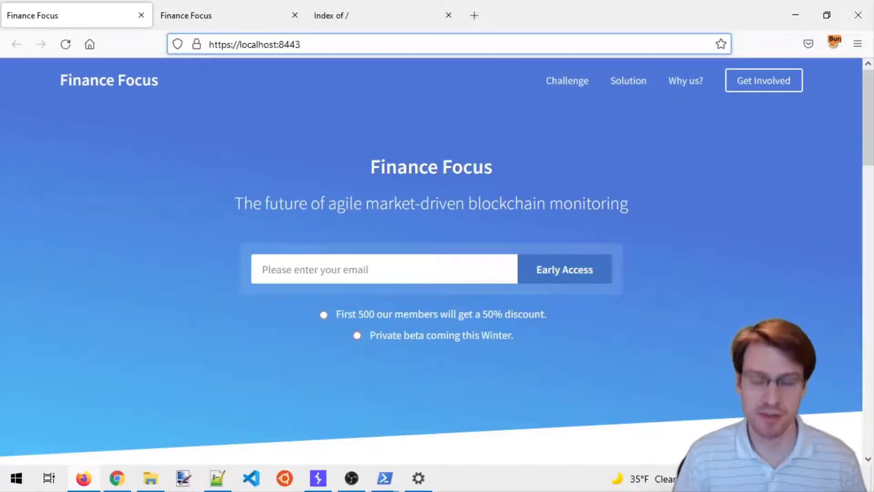
pyautogui.write('/statoc')
pyautogui.press('BackSpace')
pyautogui.press('BackSpace')
pyautogui.write('ic/test')
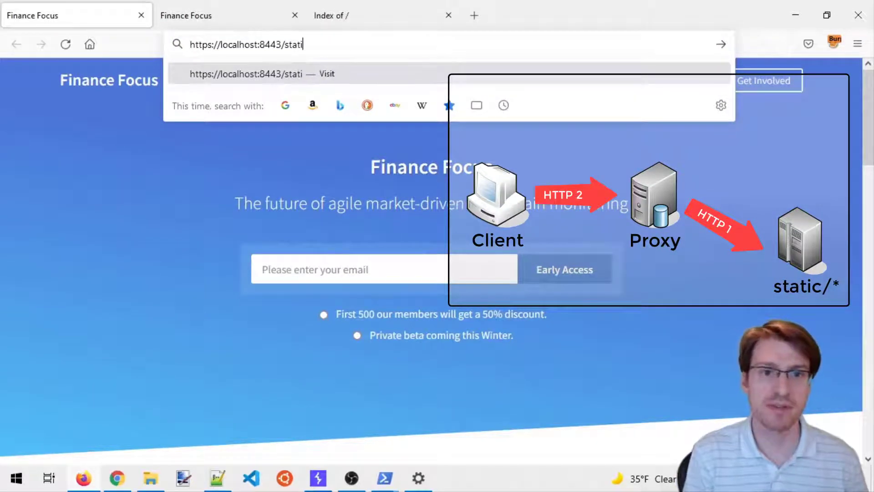
pyautogui.press('BackSpace')
pyautogui.press('BackSpace')
pyautogui.press('BackSpace')
pyautogui.press('BackSpace')
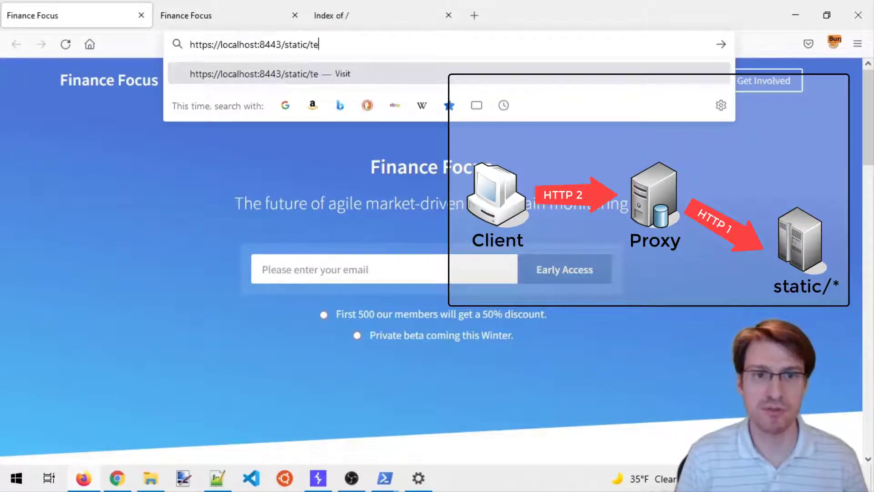
pyautogui.press('Return')
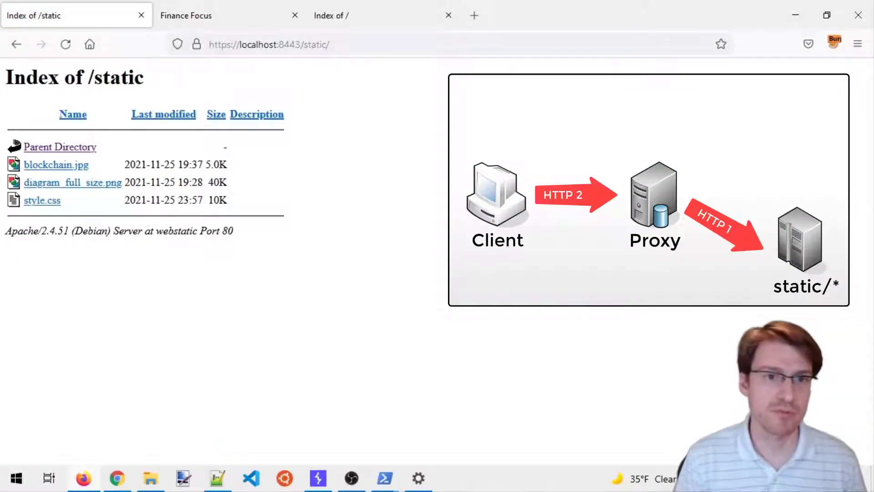
pyautogui.moveTo(330, 44); pyautogui.dragTo(308, 44)
pyautogui.press('BackSpace')
pyautogui.press('BackSpace')
pyautogui.press('BackSpace')
pyautogui.press('Return')
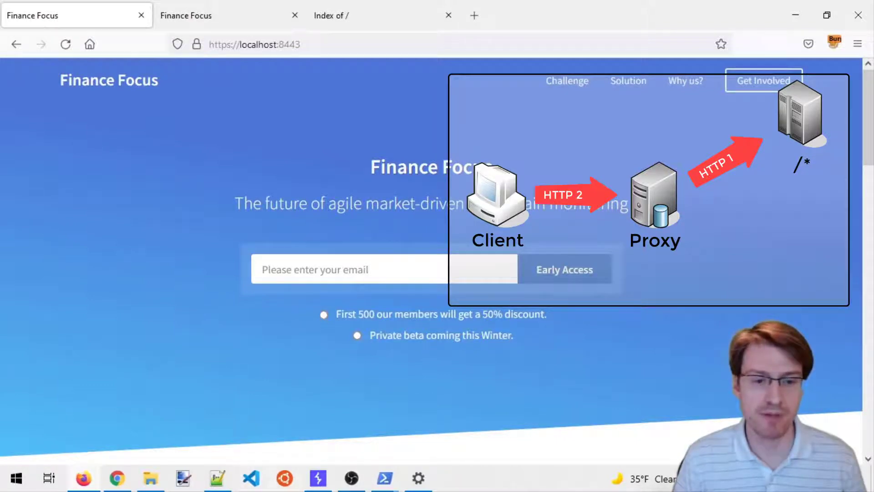
pyautogui.click(318, 387)
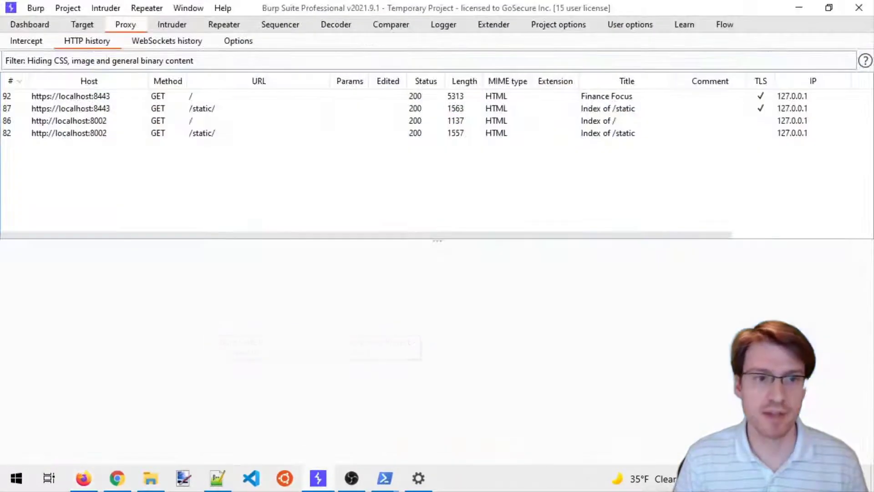
pyautogui.click(194, 96)
pyautogui.rightClick(195, 96)
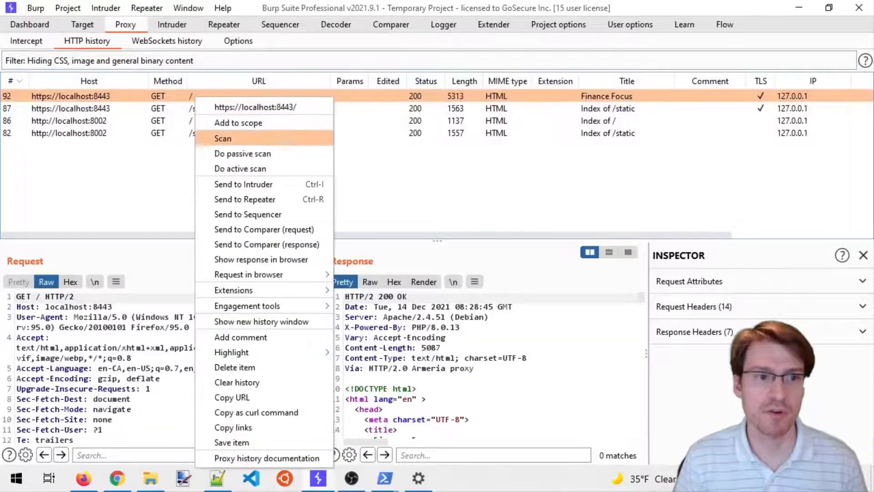
pyautogui.click(245, 199)
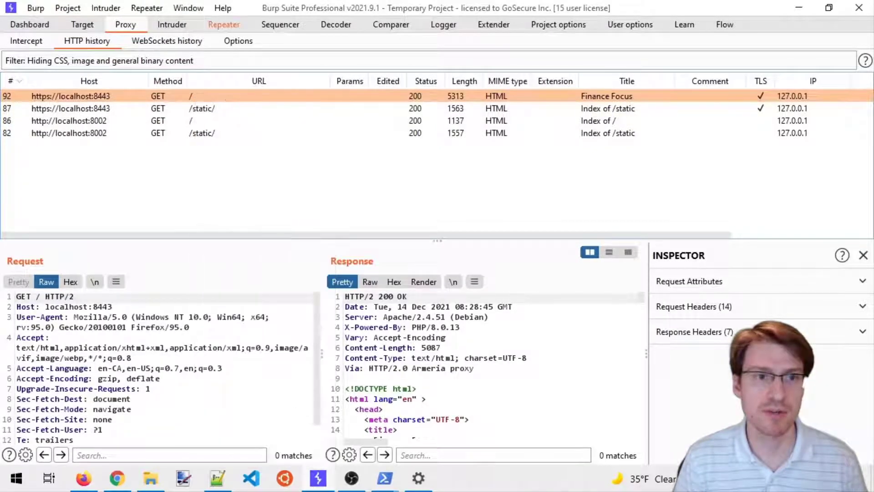
pyautogui.click(224, 24)
pyautogui.hotkey('ctrl', 'space')
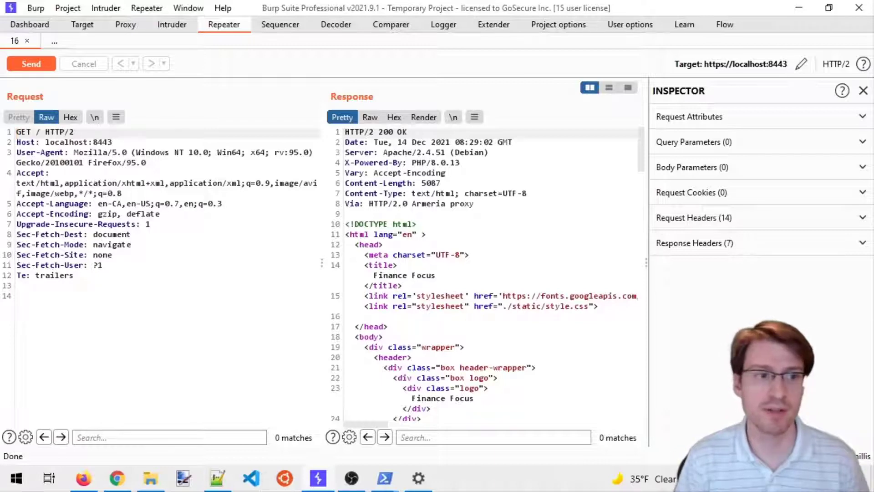
# Change the method of the Repeater request from GET to POST
pyautogui.hotkey('shift', 'Right')
pyautogui.hotkey('shift', 'Right')
pyautogui.hotkey('shift', 'Right')
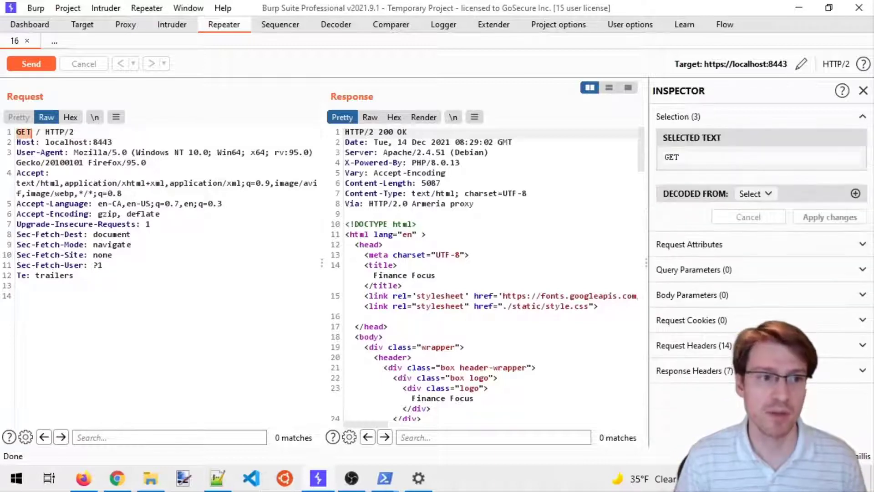
pyautogui.write('POST')
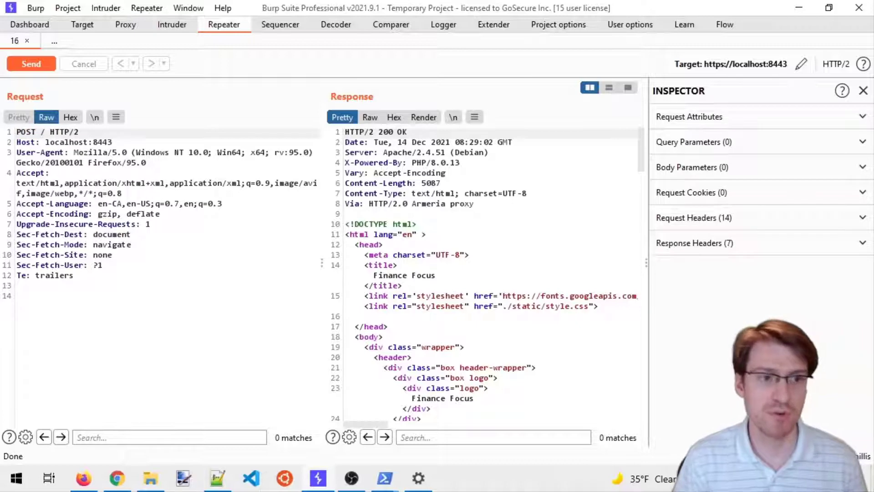
pyautogui.click(98, 142)
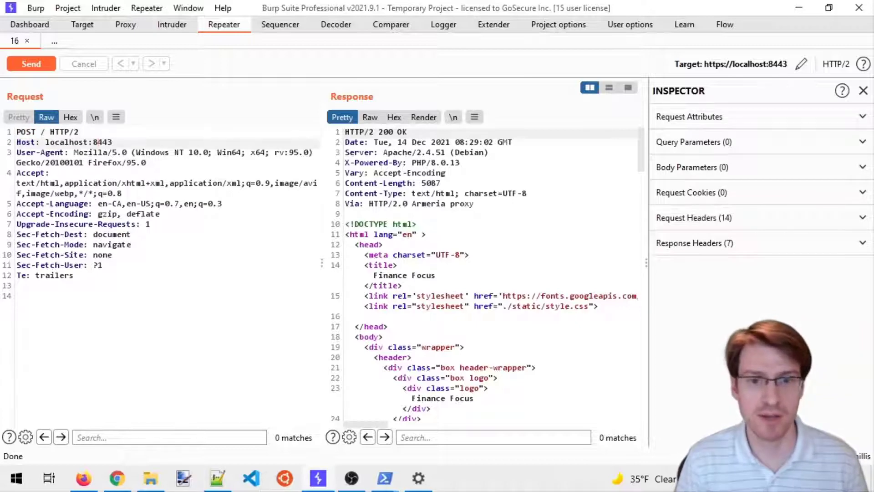
pyautogui.moveTo(98, 142); pyautogui.dragTo(112, 142)
pyautogui.click(112, 142)
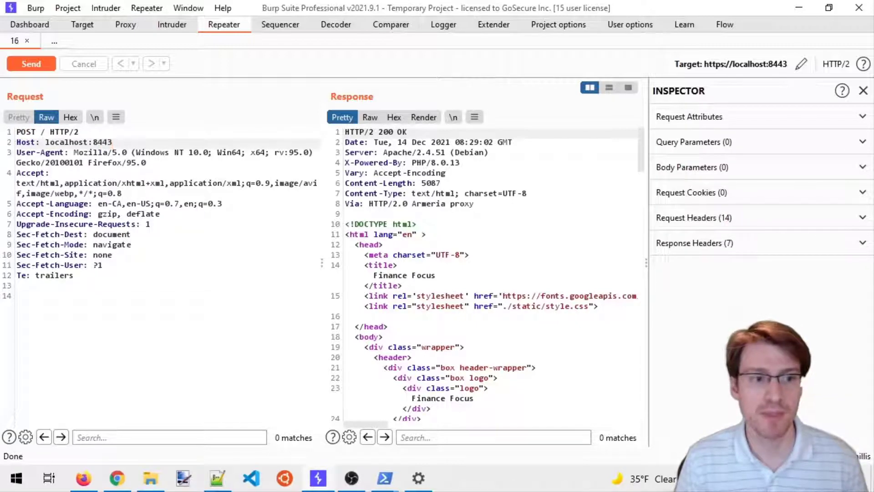
# Add an embedded request as the POST body: "GET /static/styles.css HTTP/1.1" with "Host: webstatic:80", followed by blank lines
pyautogui.click(17, 296)
pyautogui.doubleClick(23, 132)
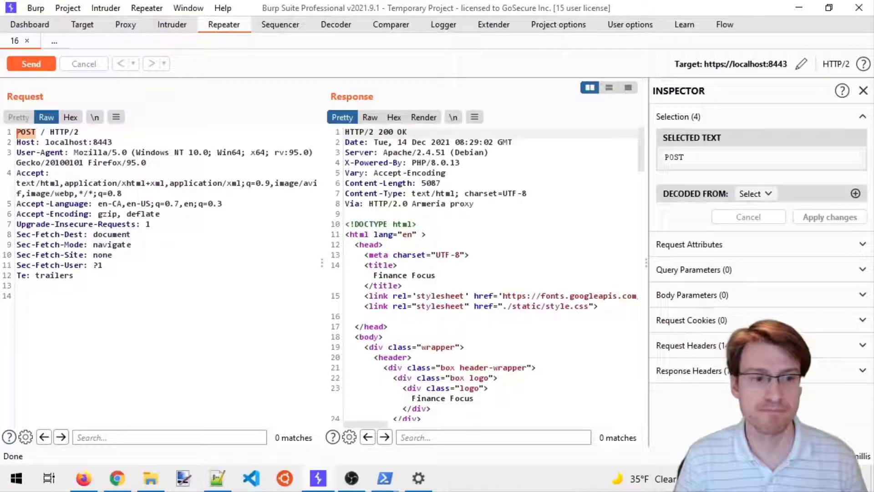
pyautogui.click(35, 457)
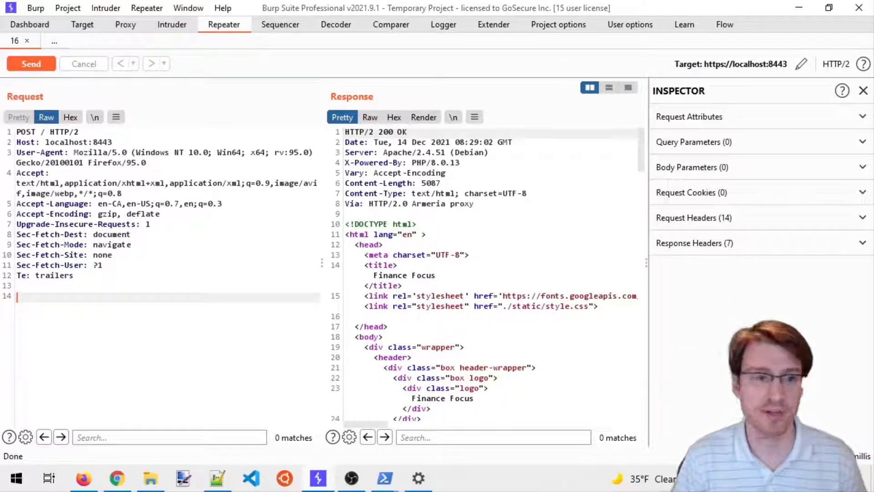
pyautogui.hotkey('alt', 'Tab')
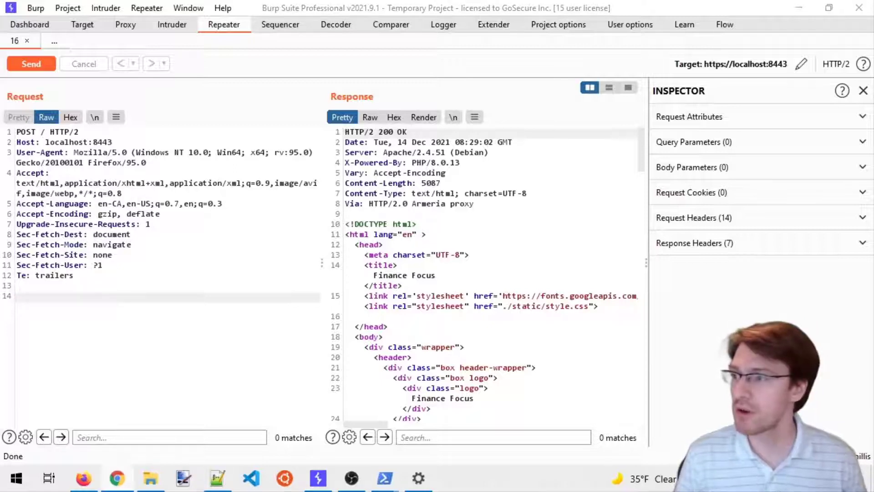
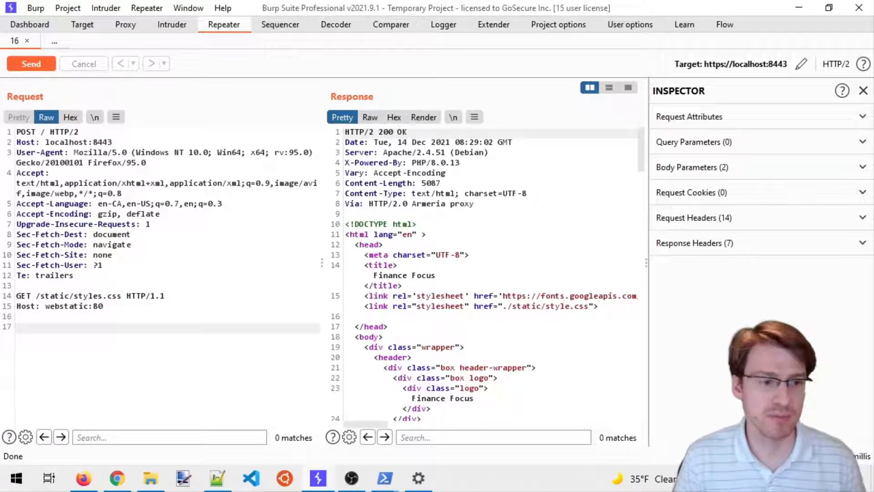
# Replace the embedded request's path with /test1234
pyautogui.moveTo(40, 296); pyautogui.dragTo(132, 296)
pyautogui.hotkey('shift', 'Left')
pyautogui.hotkey('shift', 'Left')
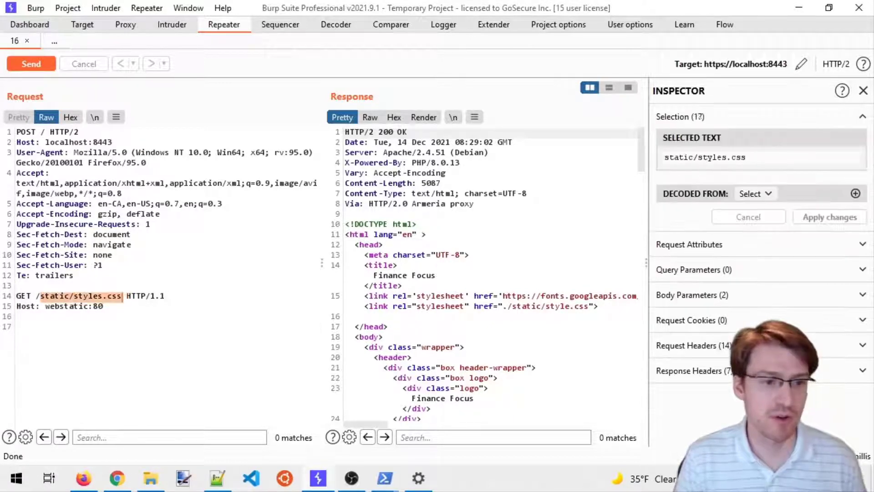
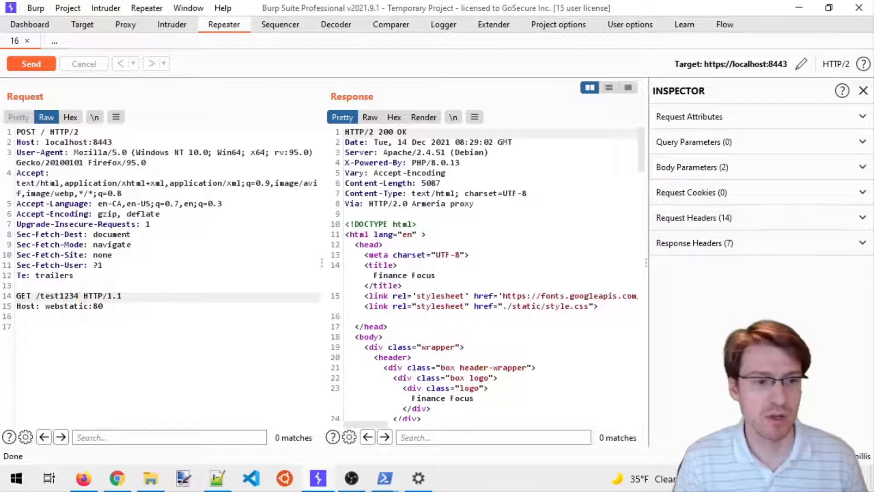
# Examine the HTTP version and the full text of the embedded GET request in the body
pyautogui.press('Right')
pyautogui.hotkey('shift', 'End')
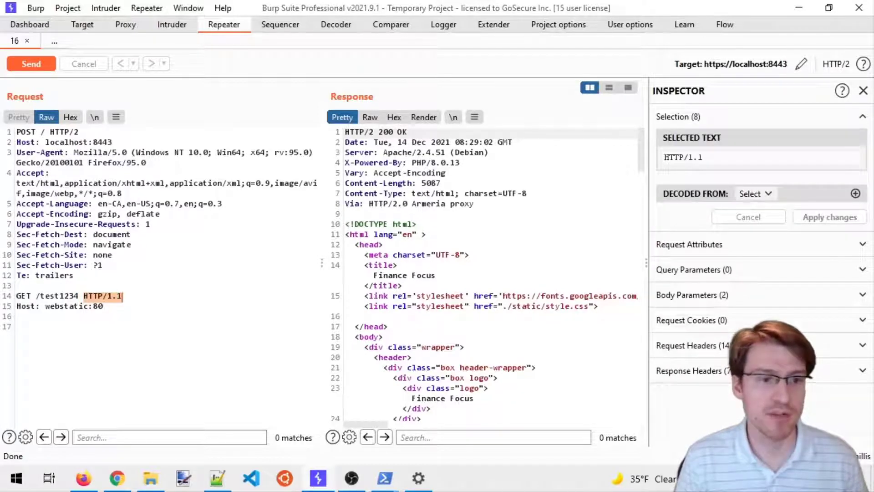
pyautogui.press('Home')
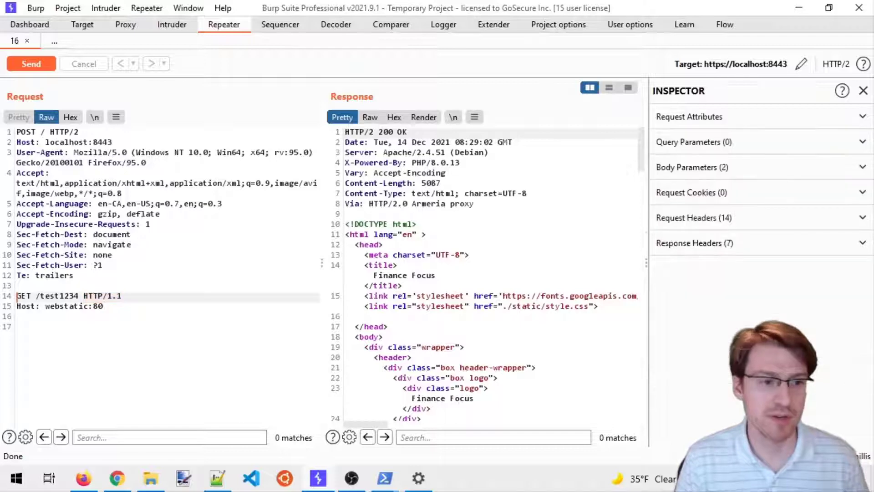
pyautogui.hotkey('shift', 'Down')
pyautogui.hotkey('shift', 'Down')
pyautogui.hotkey('shift', 'Down')
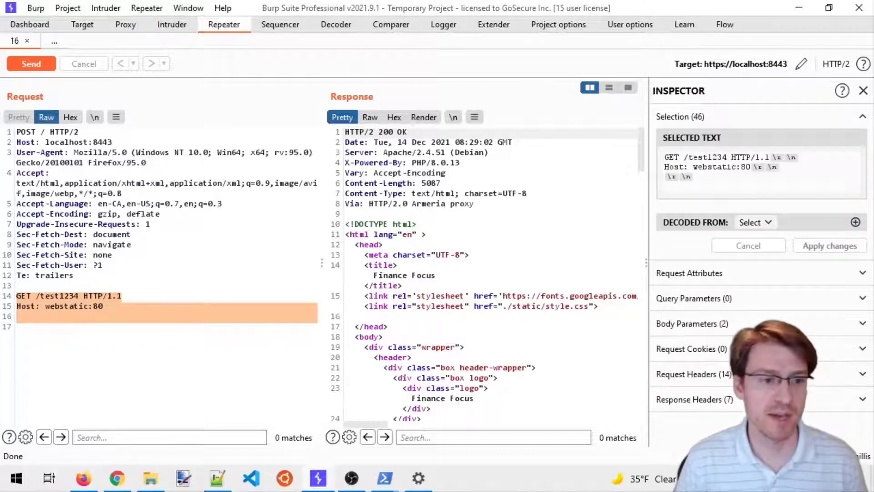
# Set the embedded request's Host header to localhost:8443, copied from the outer request's Host header
pyautogui.moveTo(65, 143); pyautogui.dragTo(46, 143)
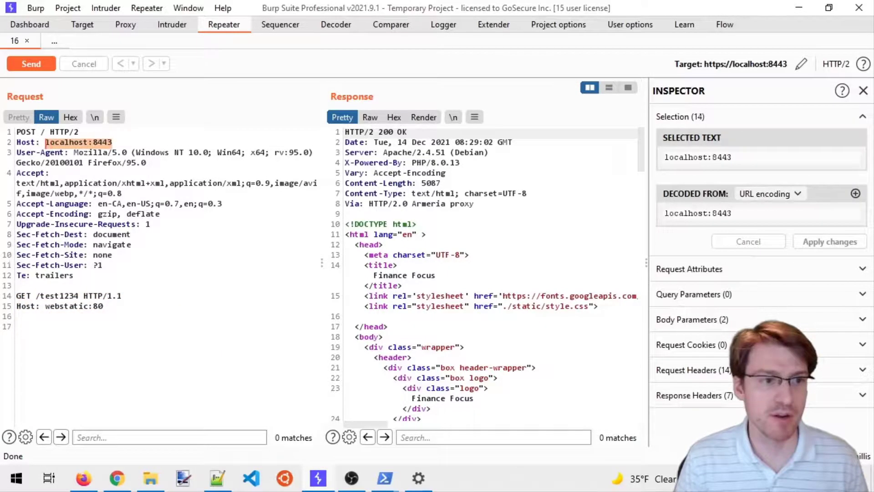
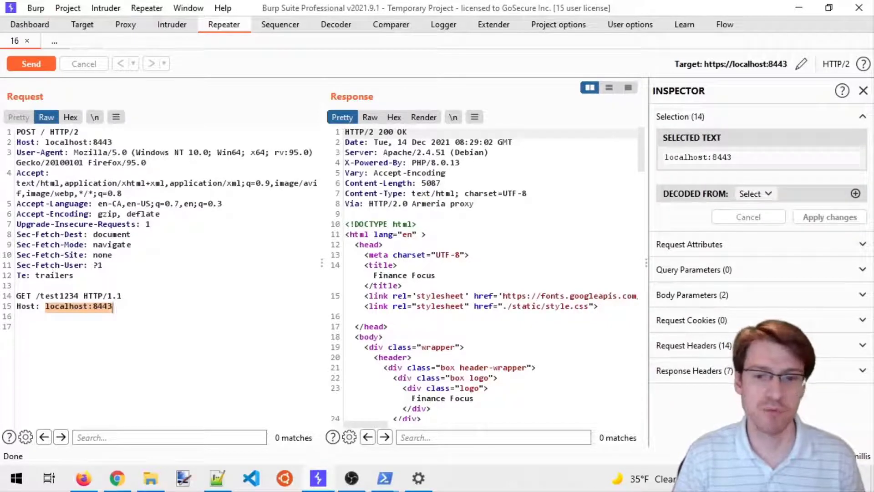
pyautogui.click(19, 326)
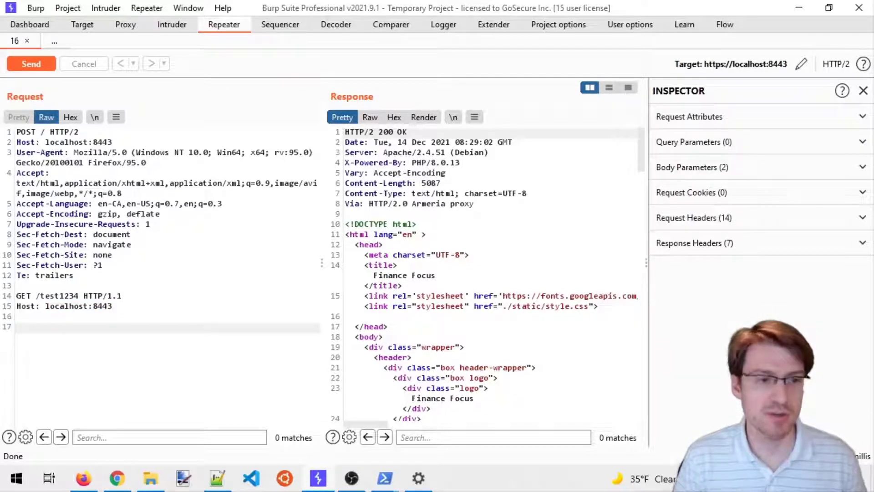
pyautogui.moveTo(45, 306); pyautogui.dragTo(112, 306)
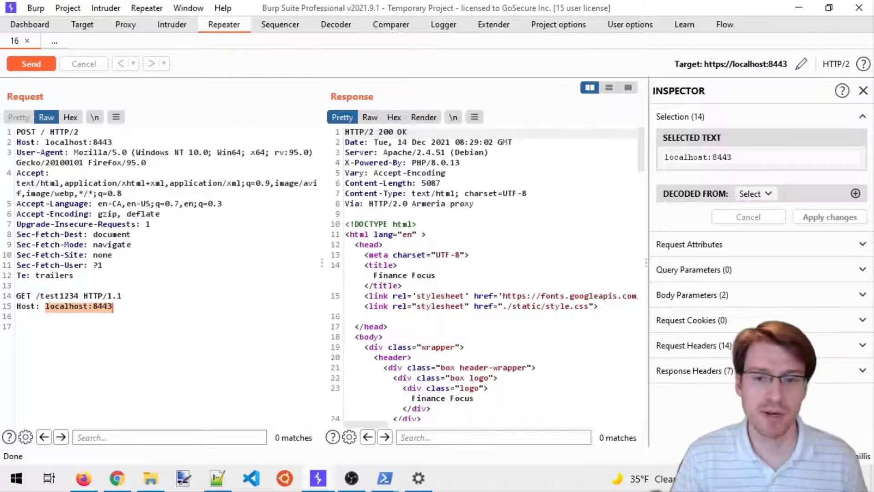
pyautogui.click(41, 131)
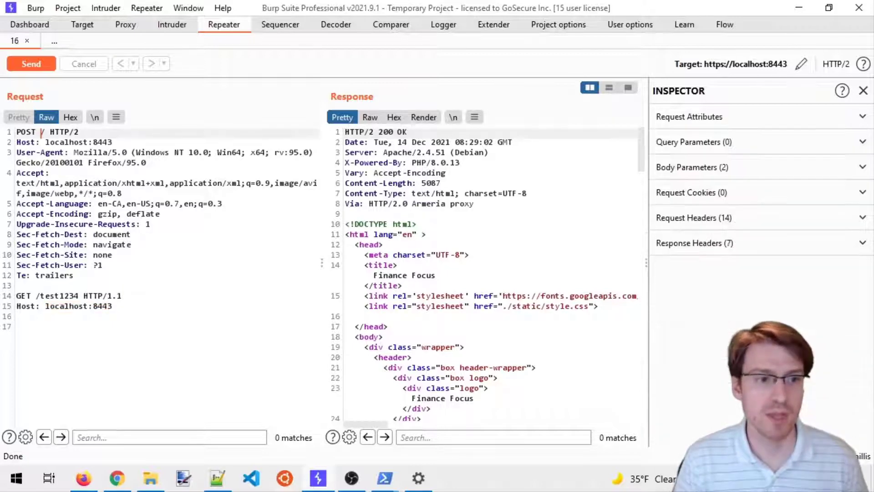
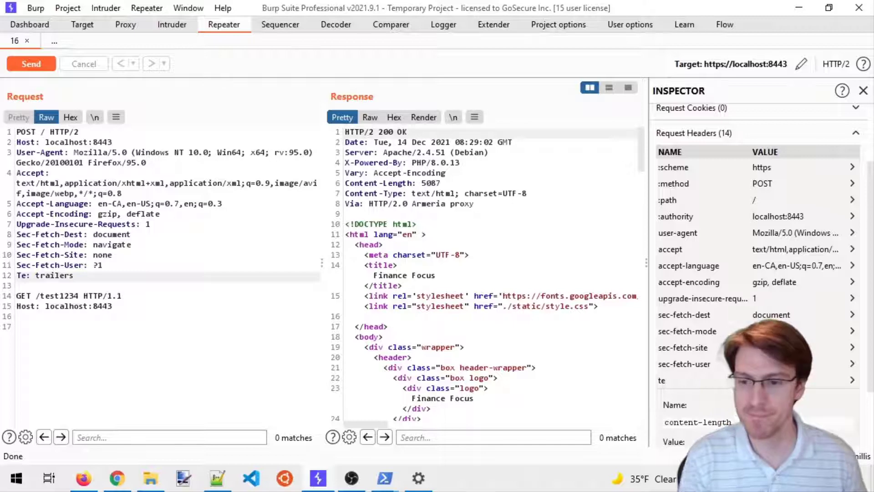
# Give the outer POST request's new content-length header the value 0 and add it to the request headers
pyautogui.scroll(-1, 756, 273)
pyautogui.write('0')
pyautogui.press('Return')
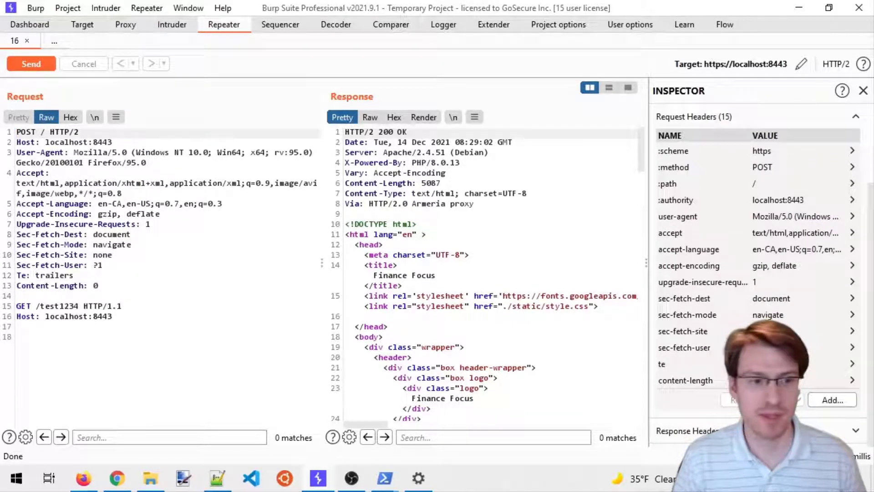
# Examine where the outer POST request ends at its Content-Length header and blank line, and where the embedded GET request begins
pyautogui.click(98, 286)
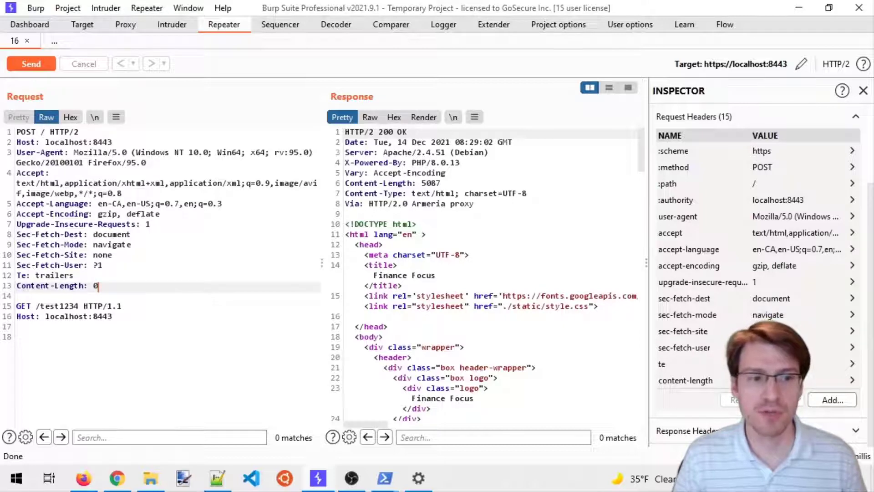
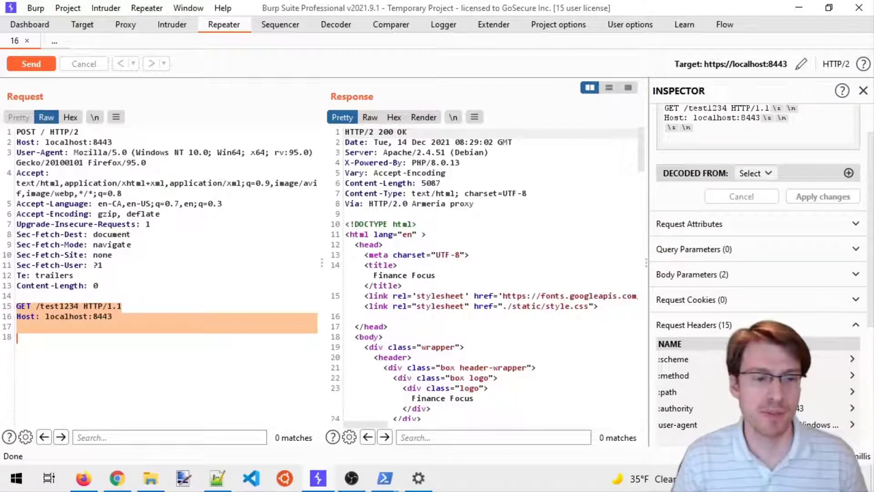
pyautogui.moveTo(99, 285); pyautogui.dragTo(16, 132)
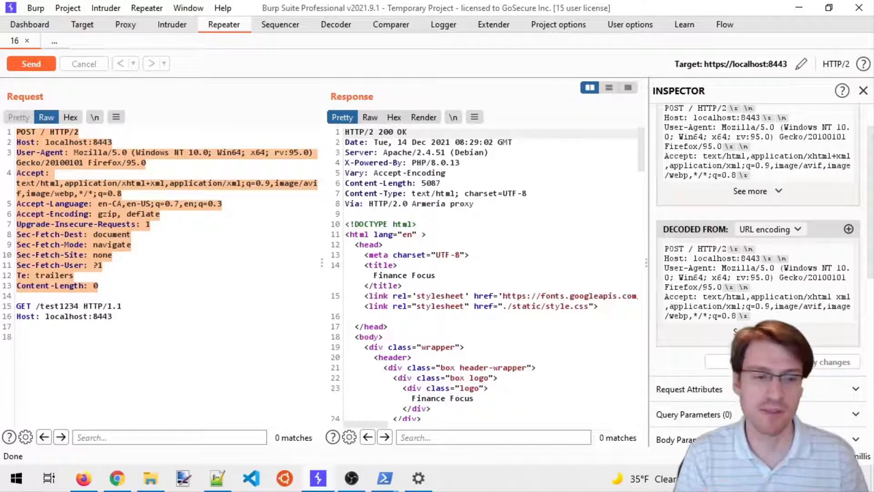
pyautogui.moveTo(16, 306); pyautogui.dragTo(17, 337)
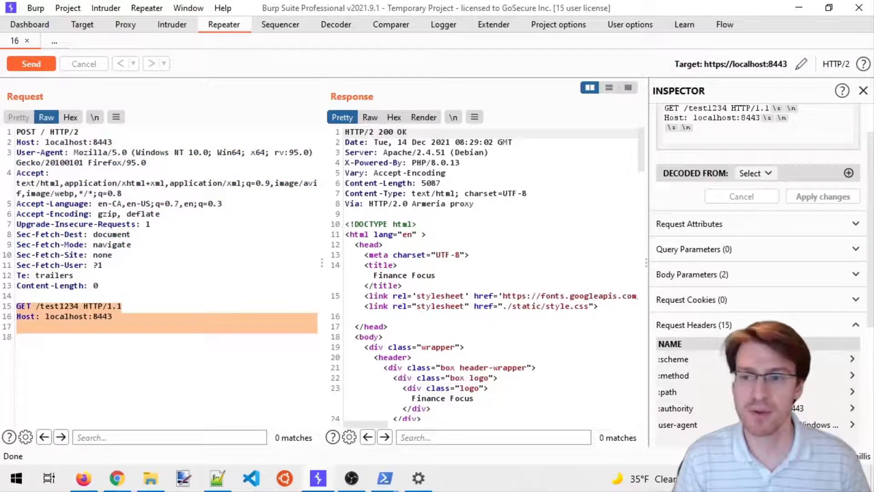
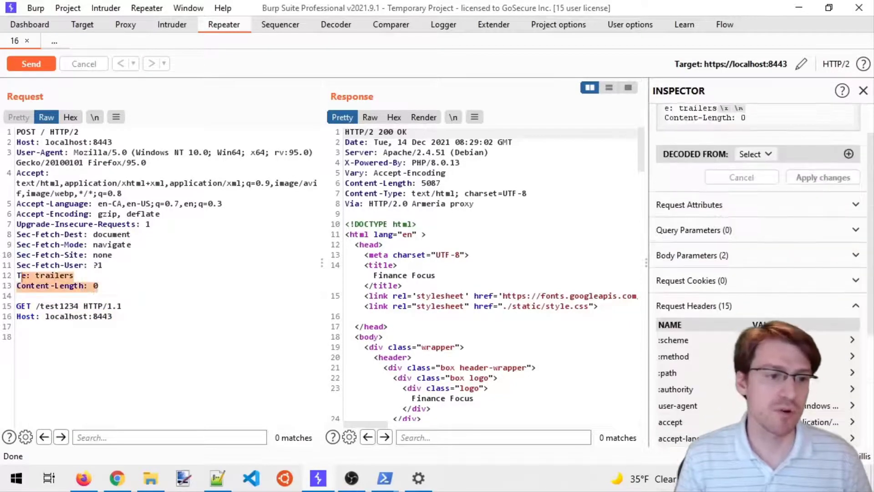
pyautogui.hotkey('shift', 'Down')
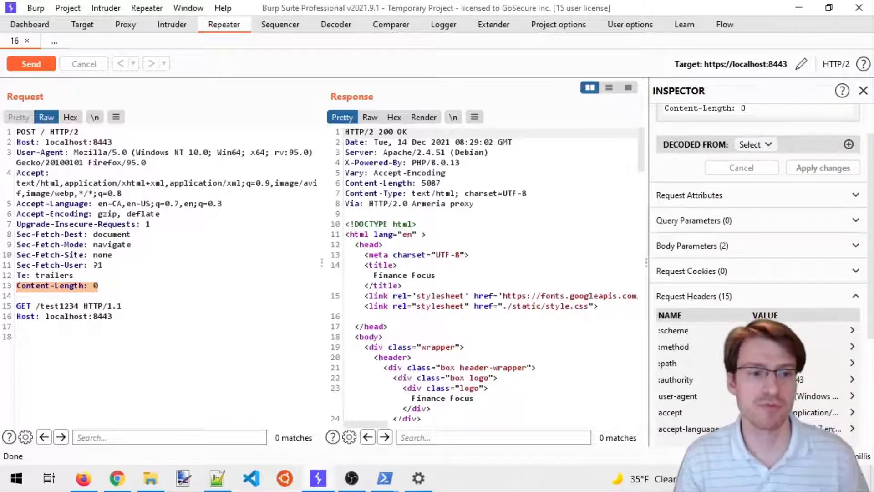
pyautogui.click(99, 285)
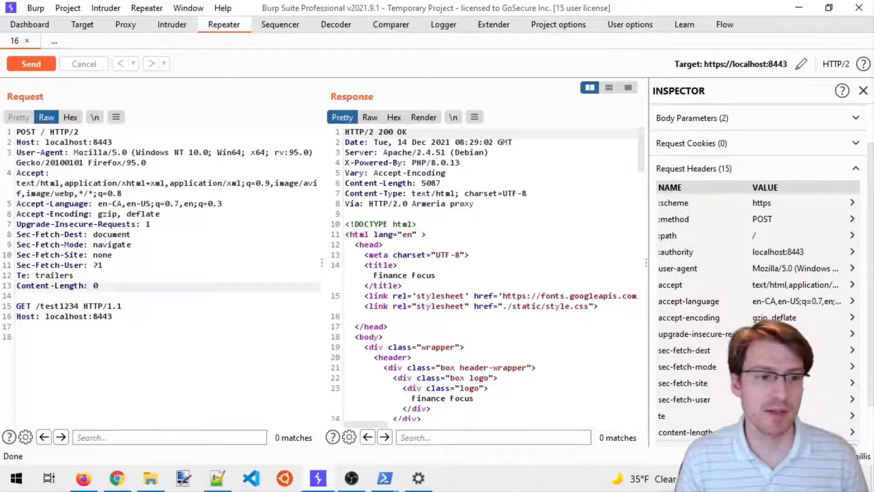
pyautogui.click(17, 295)
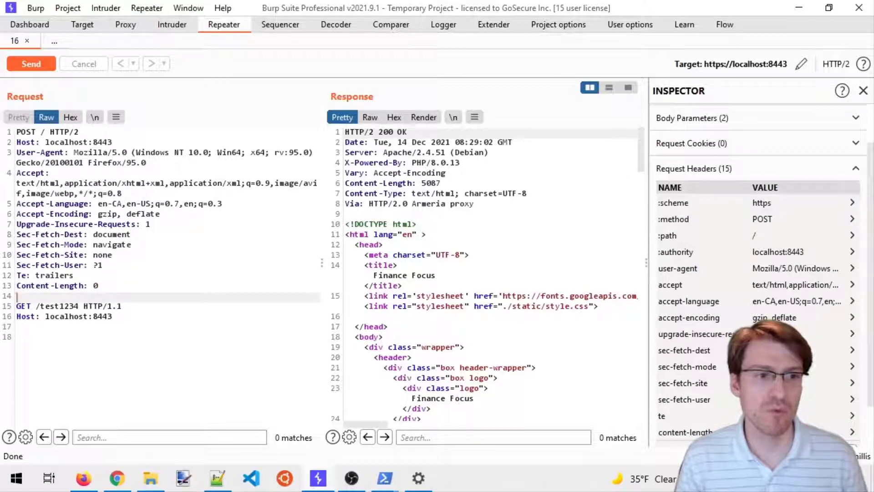
pyautogui.hotkey('ctrl', 'a')
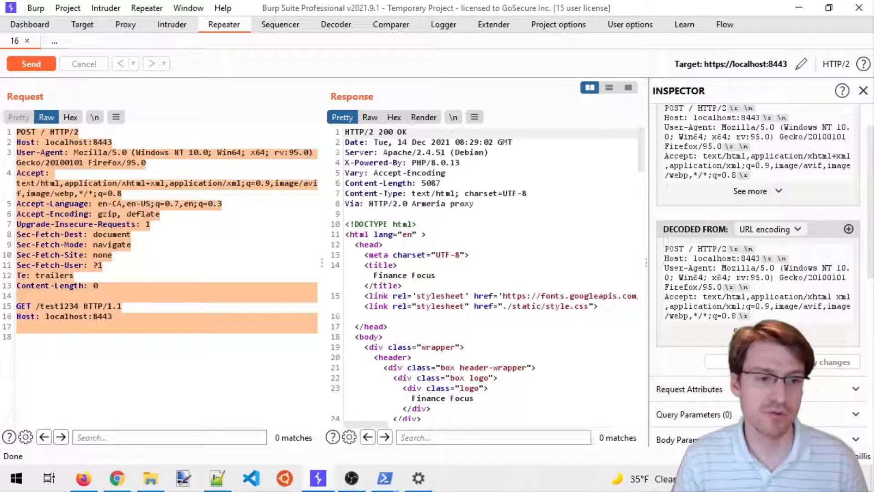
pyautogui.click(98, 285)
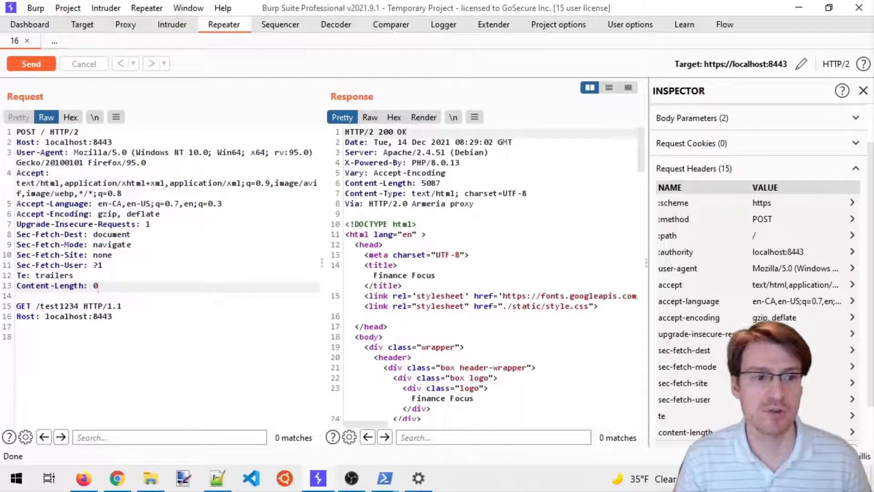
pyautogui.moveTo(16, 132); pyautogui.dragTo(17, 304)
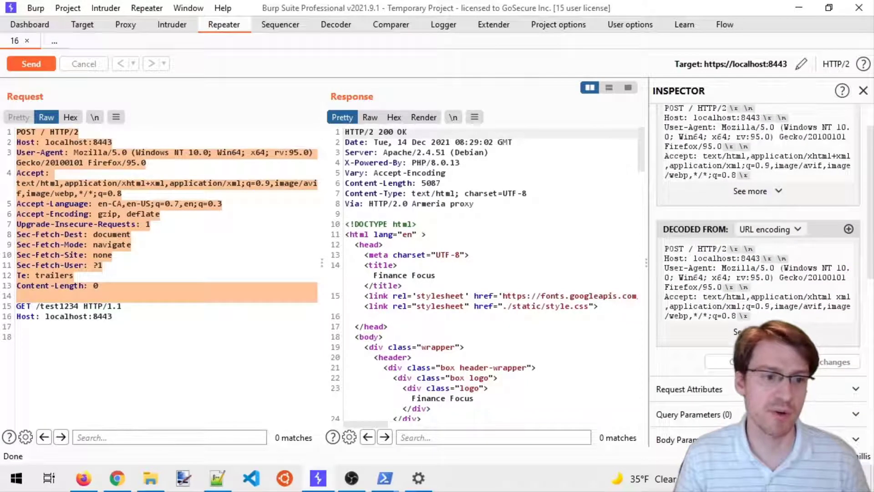
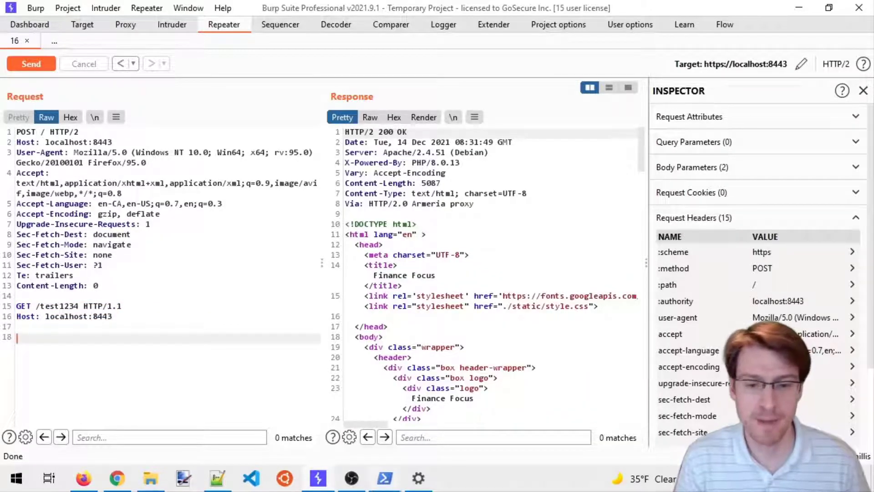
# Switch to the Windows PowerShell window and examine the webmain_1 log entries for the POST / and GET /test1234 requests
pyautogui.click(384, 479)
pyautogui.click(387, 409)
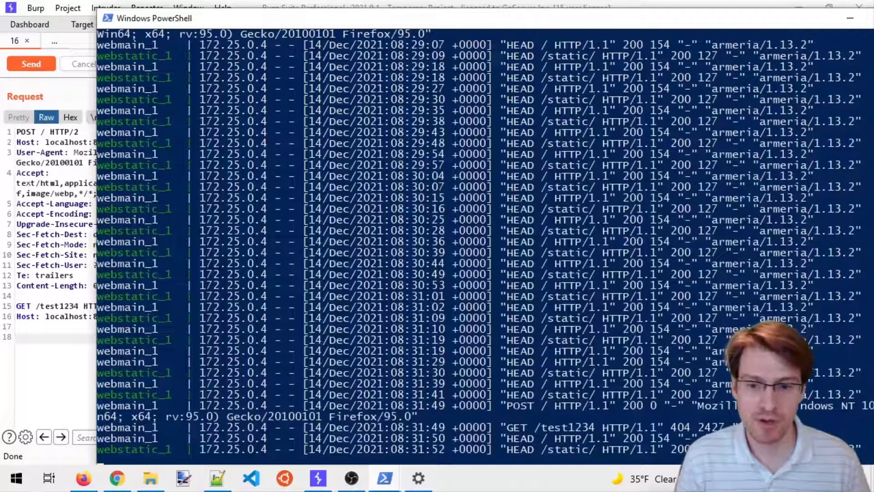
pyautogui.scroll(-3, 483, 246)
pyautogui.scroll(1, 482, 246)
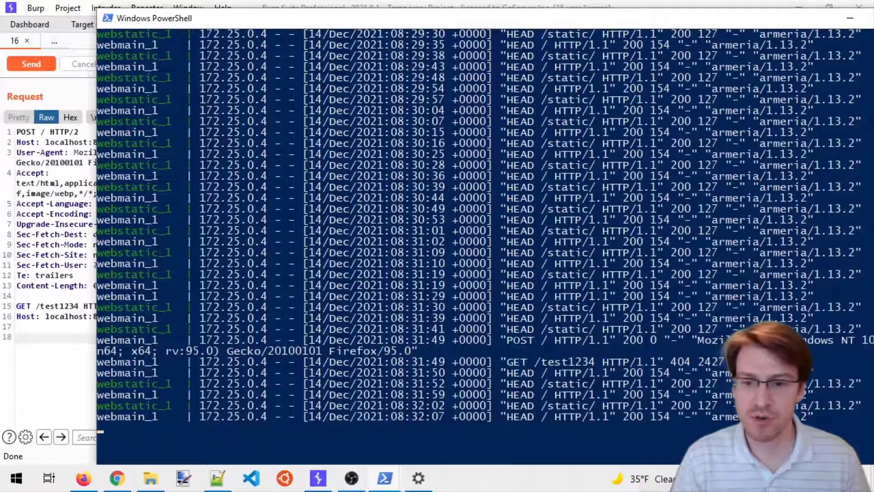
pyautogui.moveTo(729, 361); pyautogui.dragTo(97, 340)
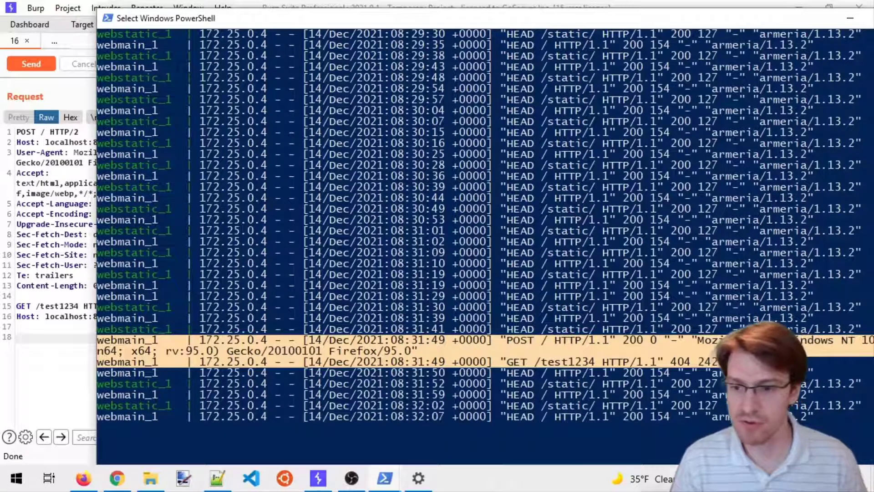
pyautogui.moveTo(608, 340); pyautogui.dragTo(506, 340)
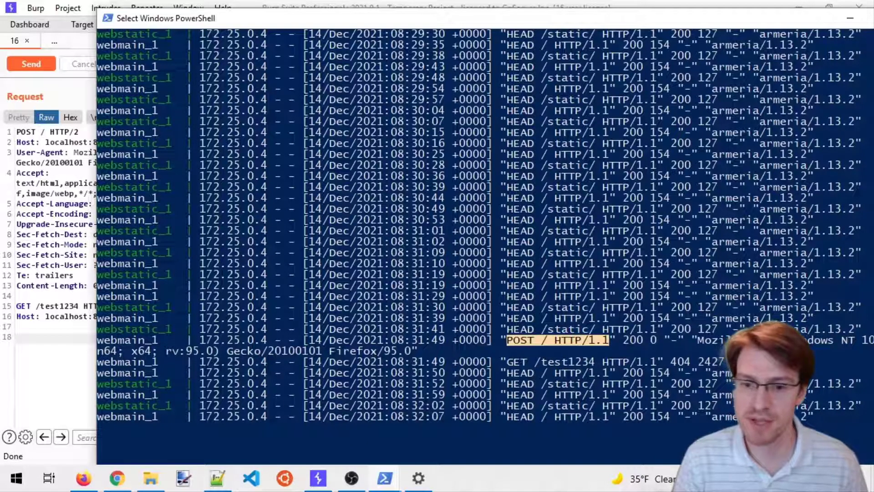
pyautogui.moveTo(506, 361); pyautogui.dragTo(657, 361)
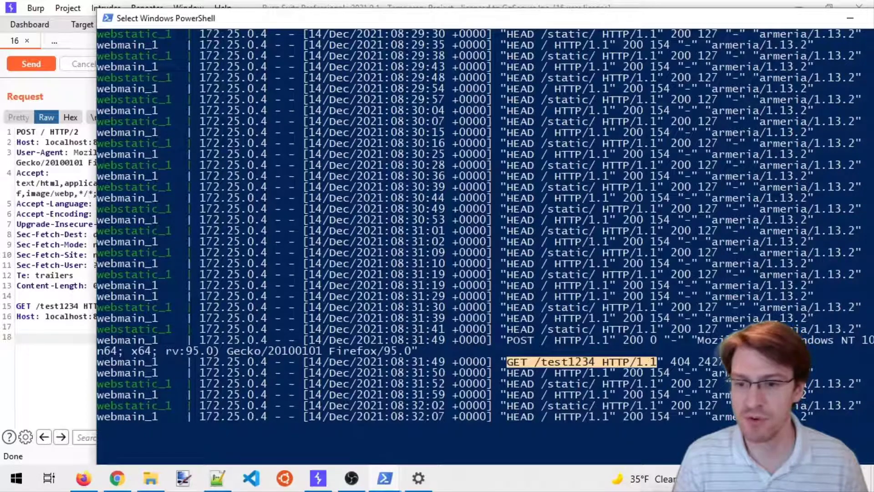
pyautogui.moveTo(528, 362); pyautogui.dragTo(595, 362)
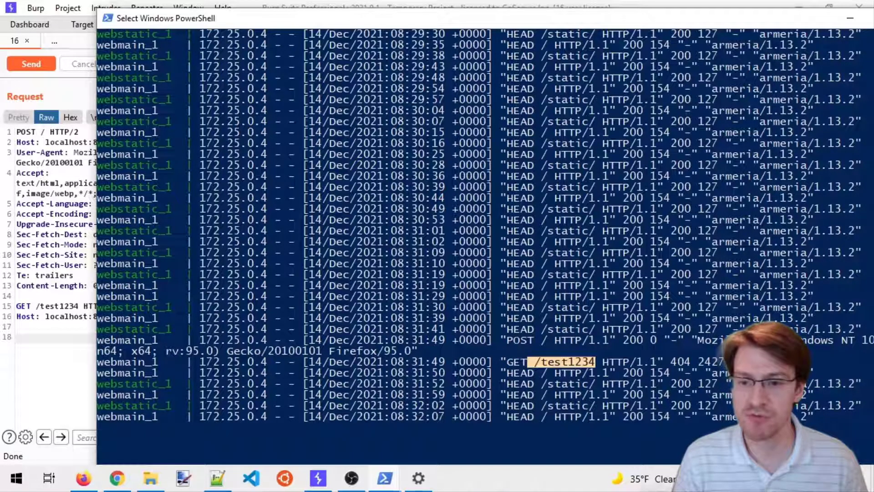
pyautogui.press('Escape')
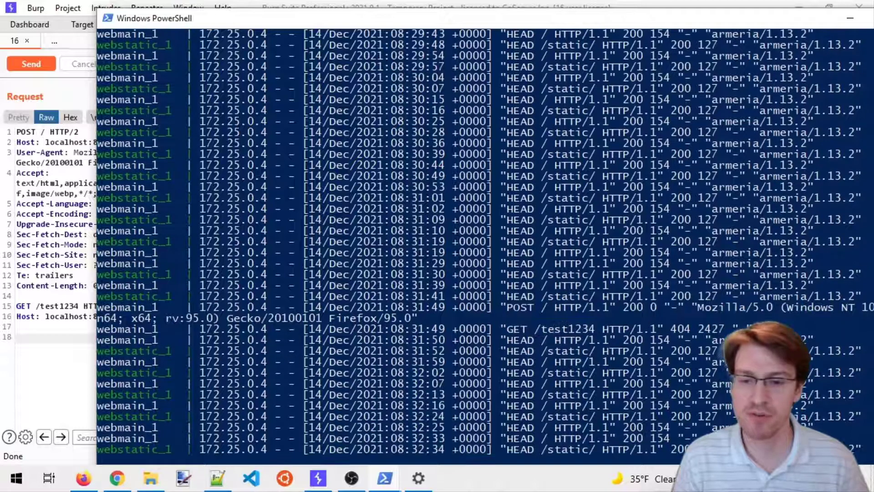